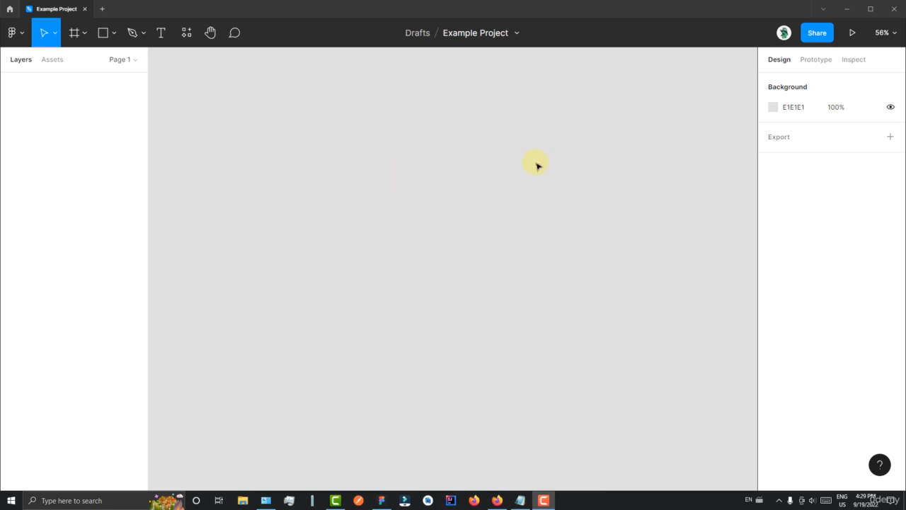
# - Create an iPhone 13 Pro Max frame on the empty canvas and name it Home
pyautogui.click(597, 128)
pyautogui.press('f')
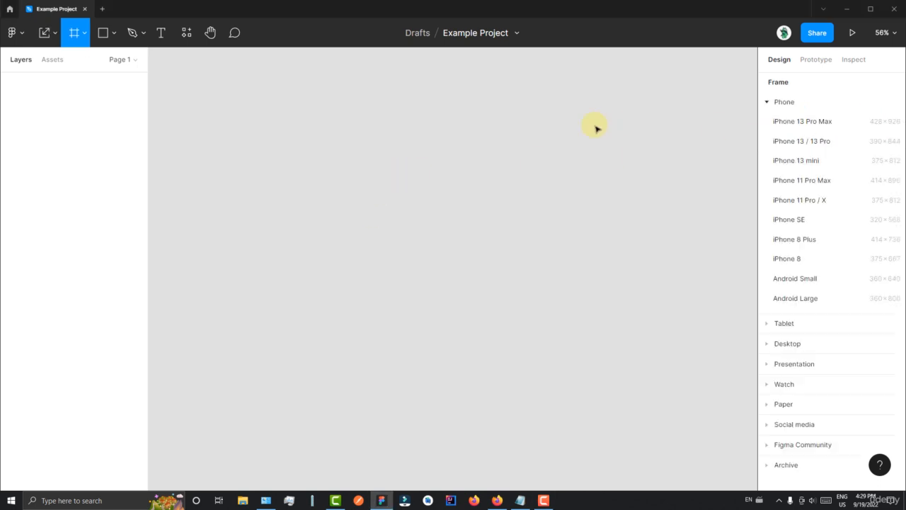
pyautogui.click(791, 122)
pyautogui.doubleClick(430, 104)
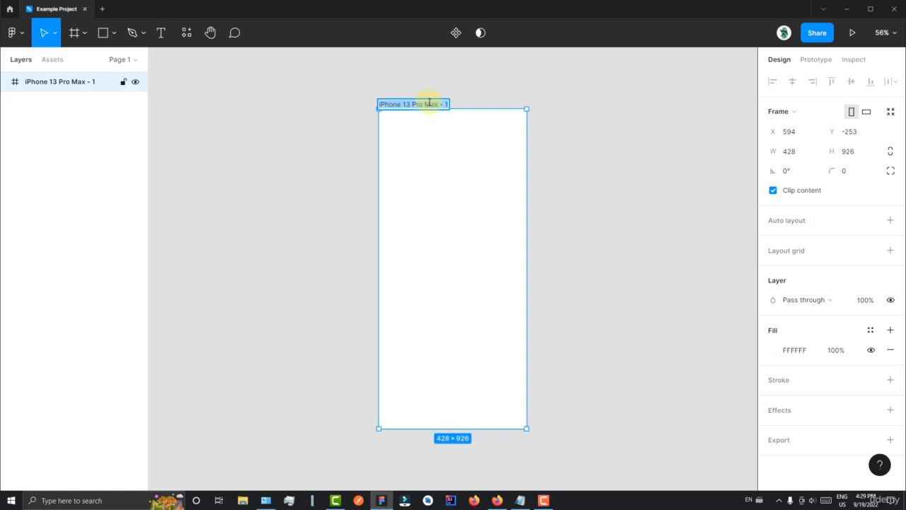
pyautogui.write('Home')
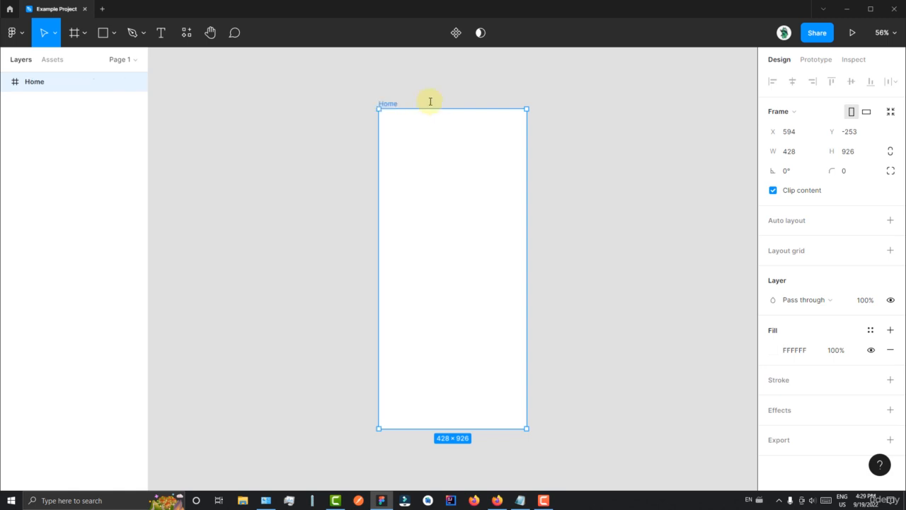
pyautogui.click(431, 101)
# - Add the text "Home / navigation / about" inside the Home frame
pyautogui.scroll(2, 439, 142)
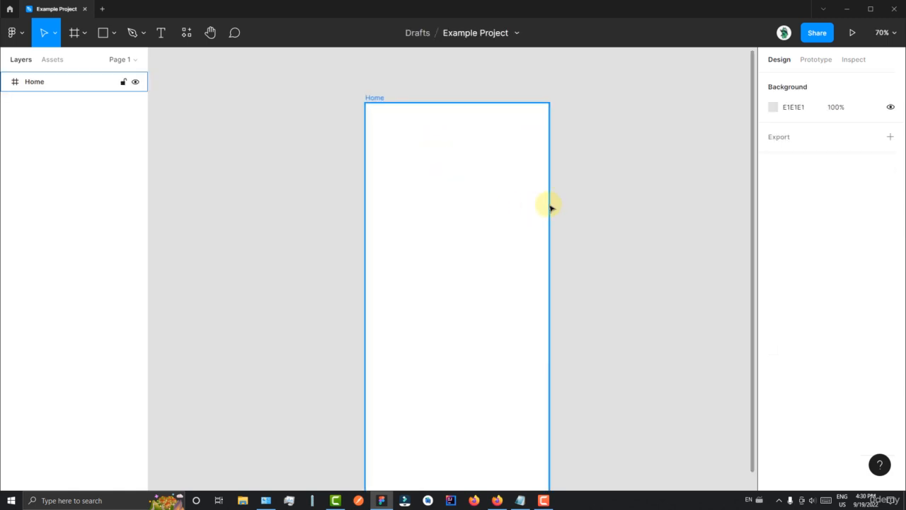
pyautogui.press('t')
pyautogui.click(410, 206)
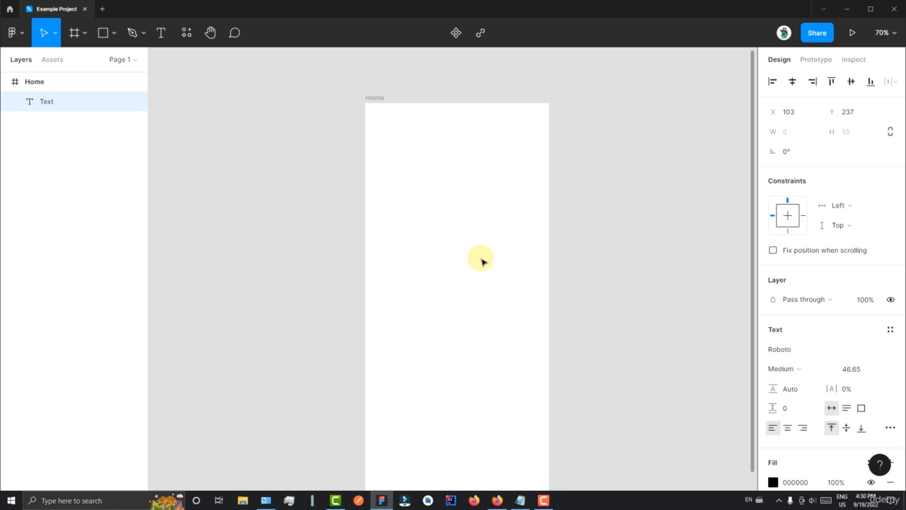
pyautogui.write('Home / ')
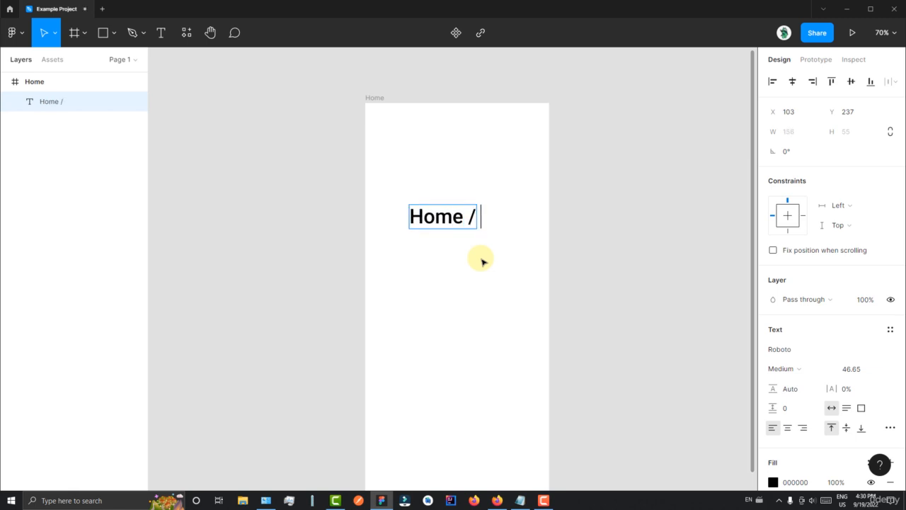
pyautogui.write('navigation')
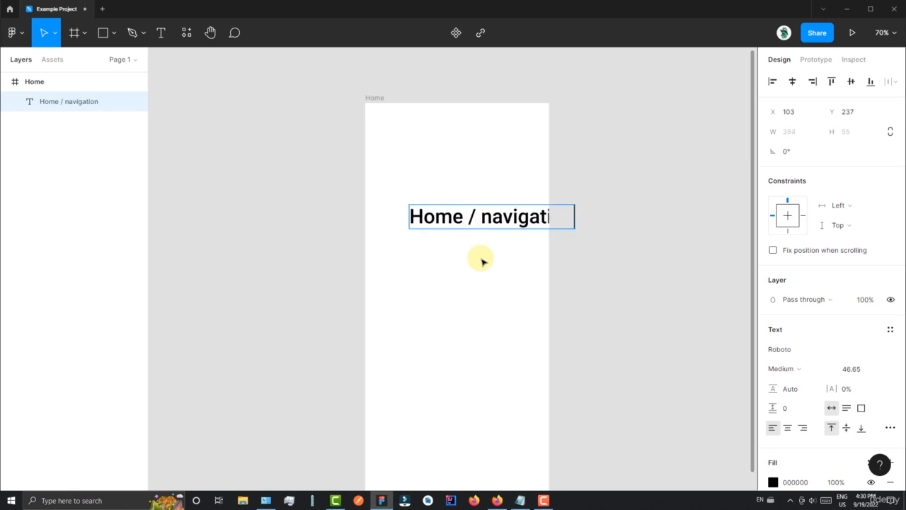
pyautogui.write(' / about')
pyautogui.click(675, 148)
# - Scale the breadcrumb text down to about 349 × 35 and place it centred near the top of the Home frame
pyautogui.moveTo(536, 215); pyautogui.dragTo(492, 206)
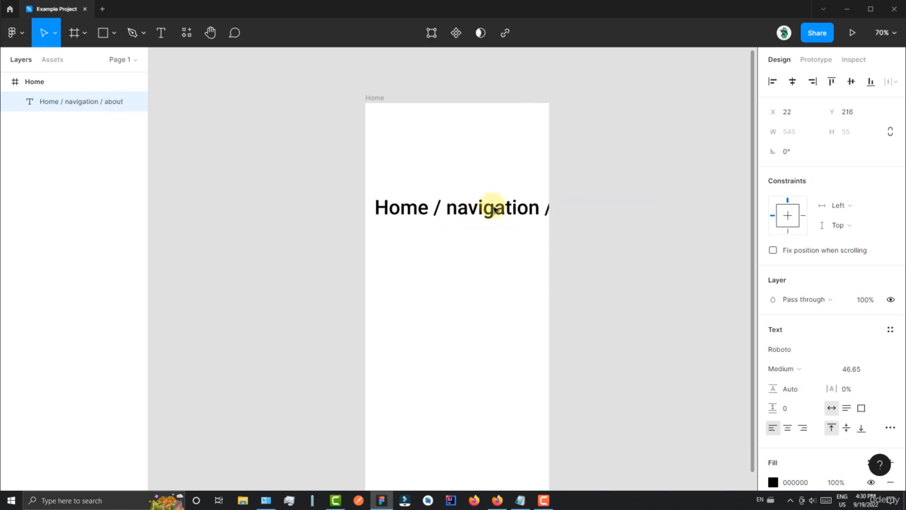
pyautogui.press('k')
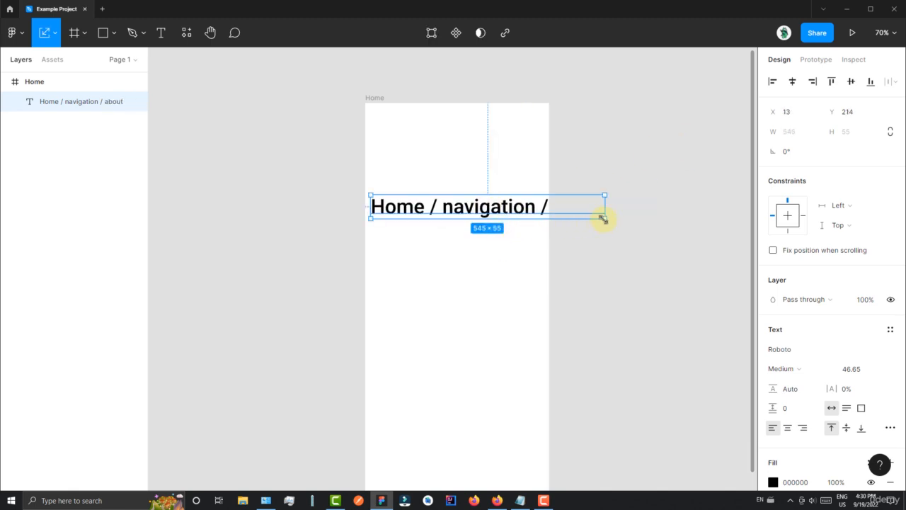
pyautogui.moveTo(602, 217); pyautogui.dragTo(519, 137)
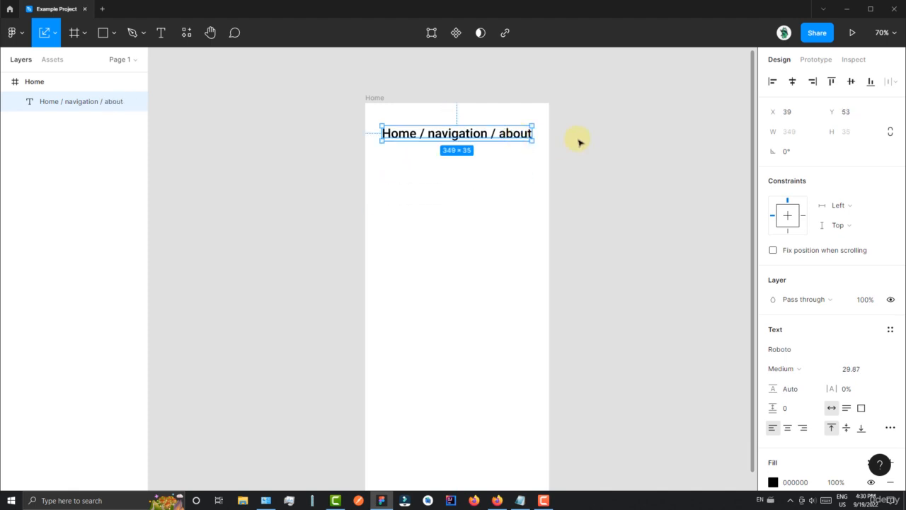
pyautogui.click(574, 145)
# - Link the word "about" in the breadcrumb text to google.com
pyautogui.click(494, 136)
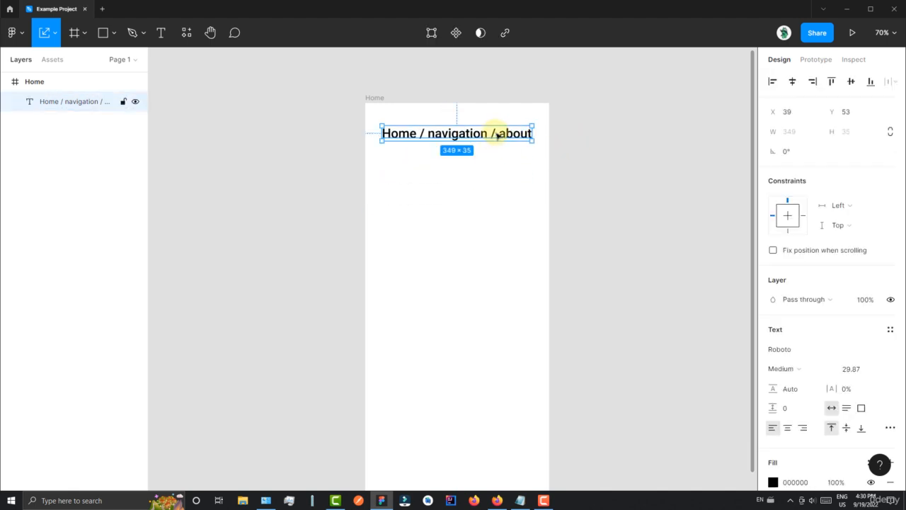
pyautogui.doubleClick(509, 134)
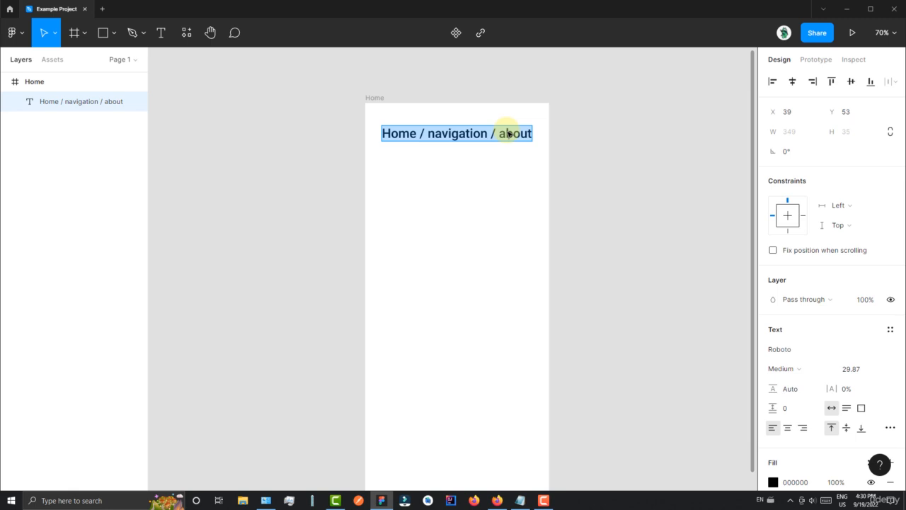
pyautogui.click(494, 130)
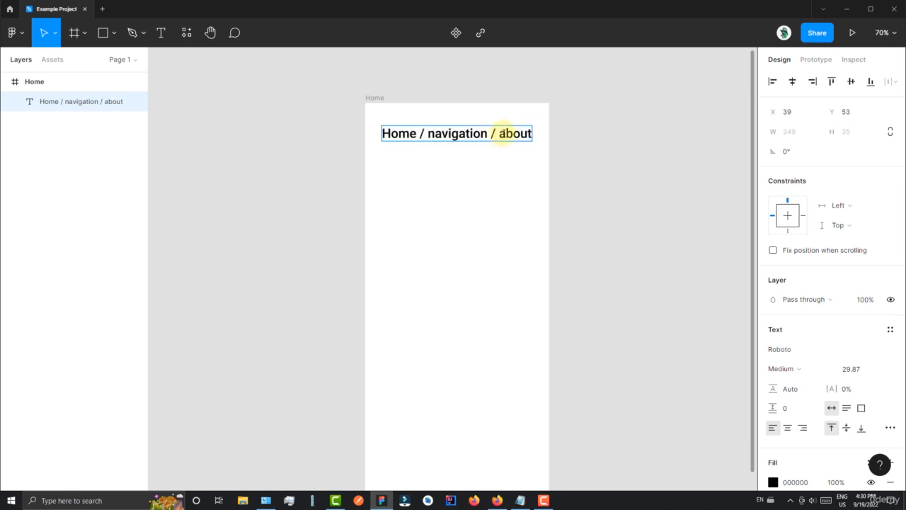
pyautogui.moveTo(499, 133); pyautogui.dragTo(530, 133)
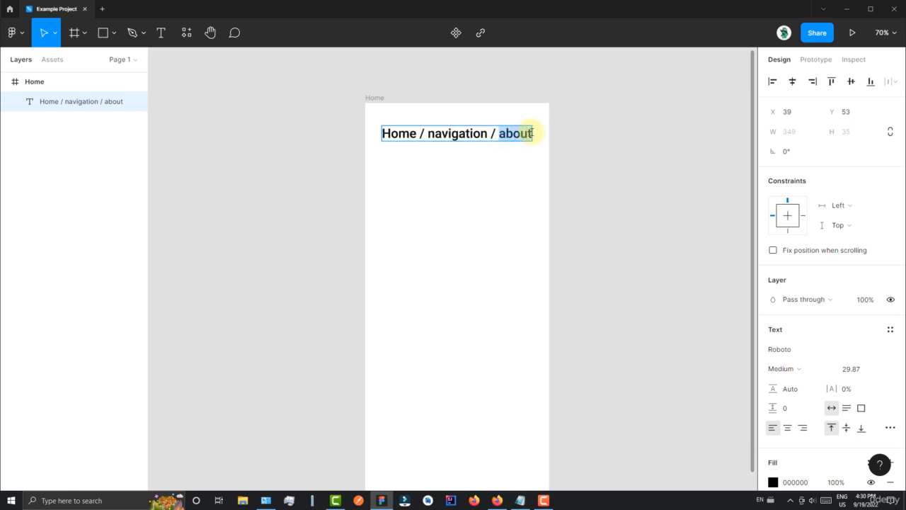
pyautogui.click(482, 32)
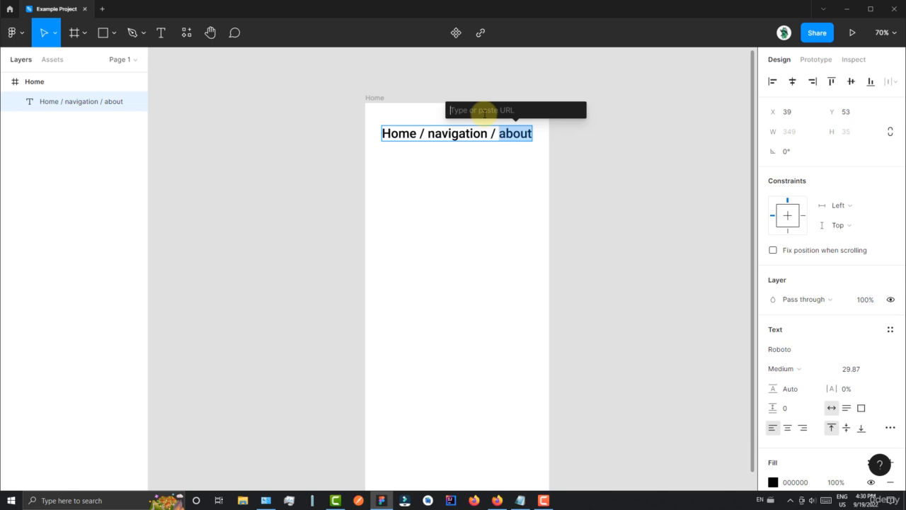
pyautogui.write('https://google.com')
pyautogui.press('Return')
pyautogui.click(488, 114)
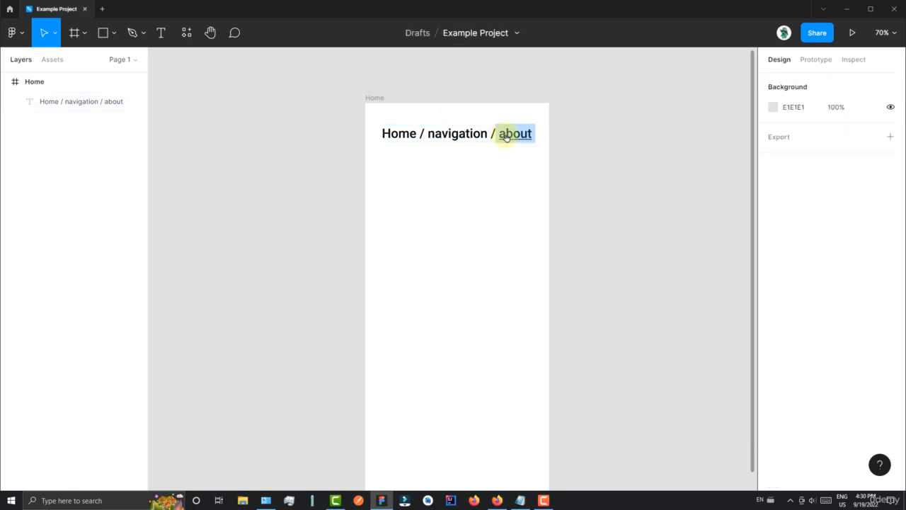
# - Open the link on "about", continue to google.com in the browser, and return to the Figma file
pyautogui.moveTo(514, 138)
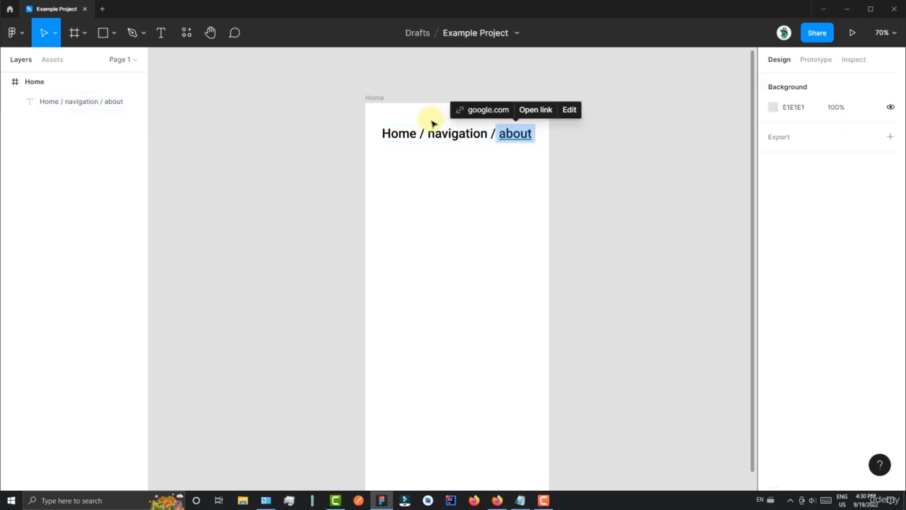
pyautogui.click(535, 111)
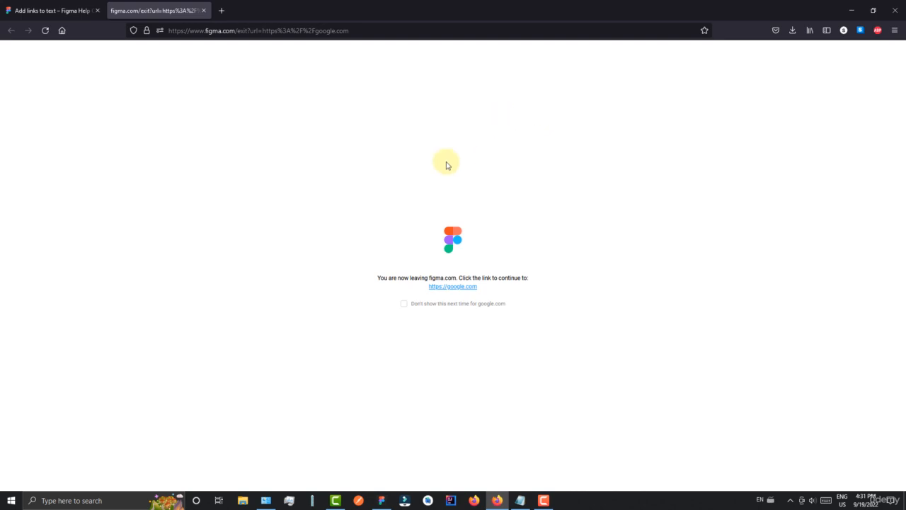
pyautogui.click(440, 287)
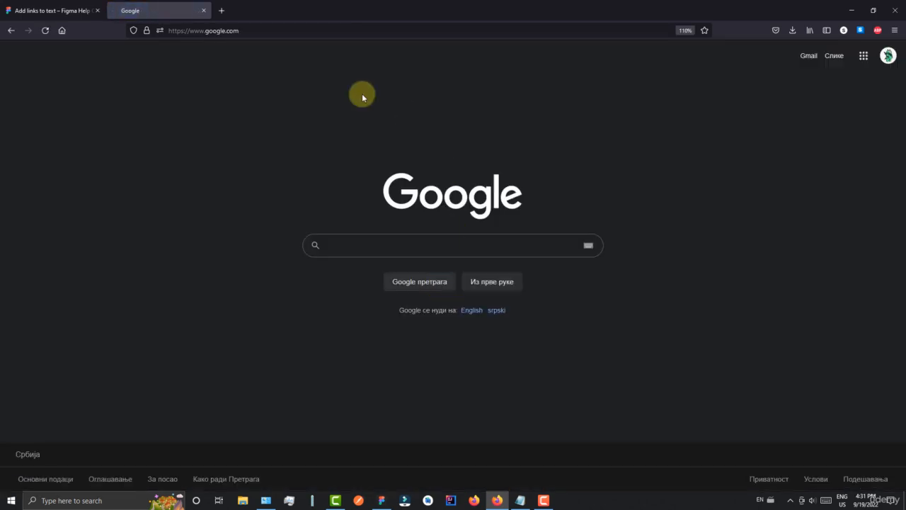
pyautogui.click(848, 12)
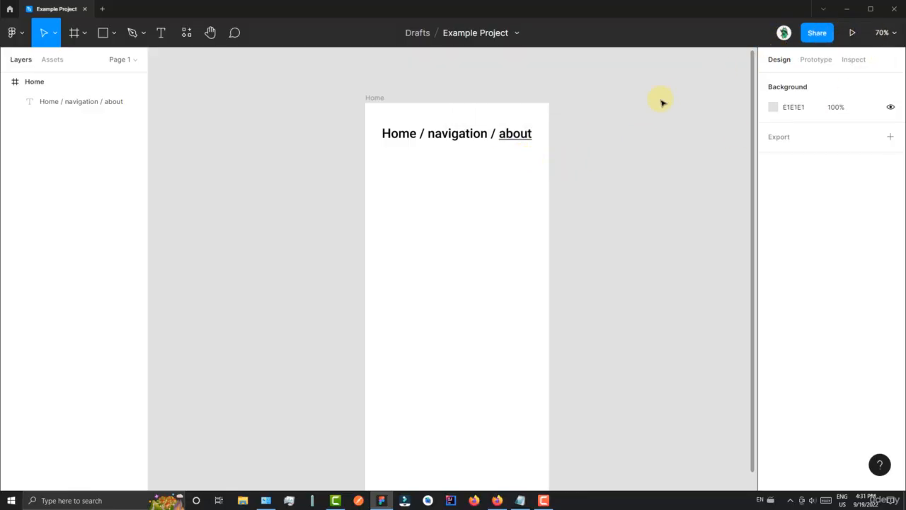
# - Delete the breadcrumb text from the Home frame
pyautogui.moveTo(503, 135)
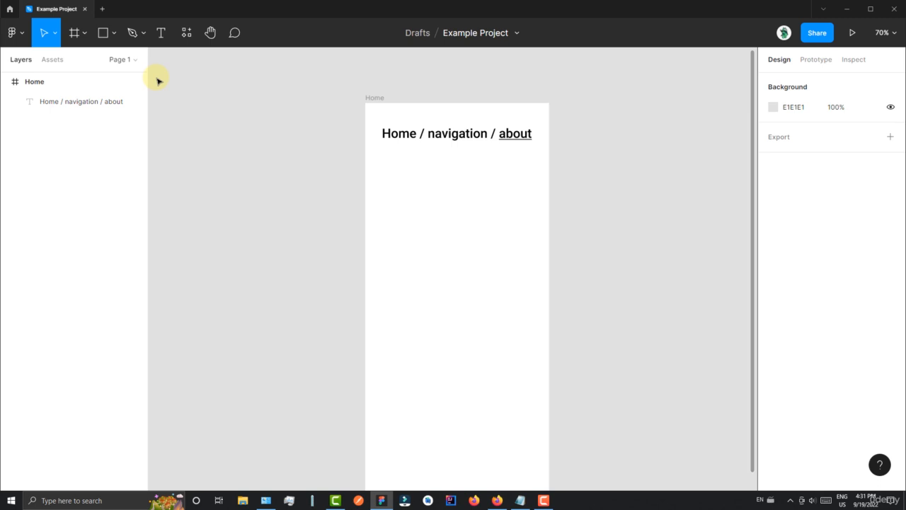
pyautogui.scroll(-2, 282, 123)
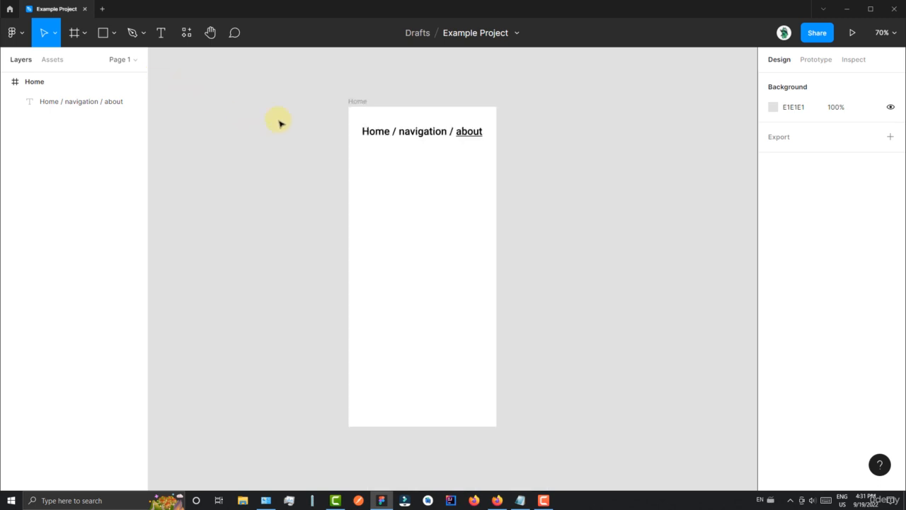
pyautogui.scroll(-2, 276, 128)
pyautogui.click(417, 108)
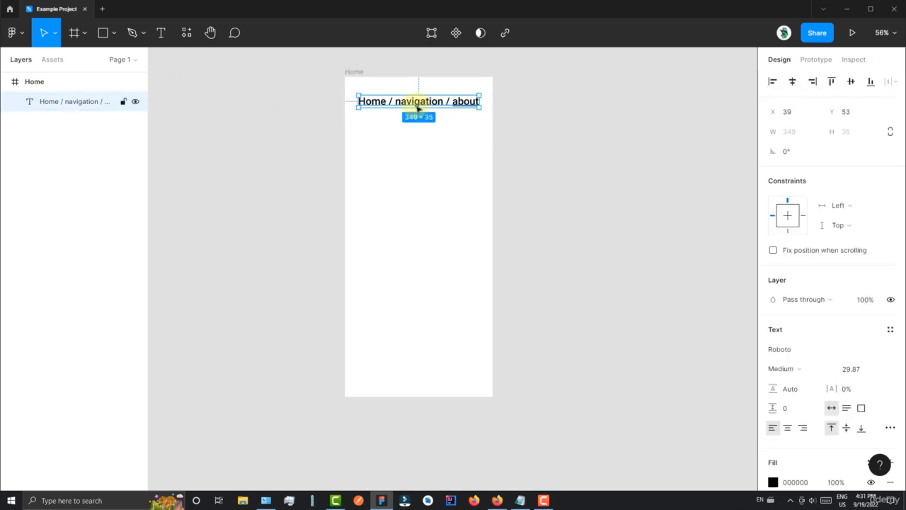
pyautogui.press('Delete')
# - Draw a rectangle of about 331 × 69 near the bottom of the Home frame
pyautogui.press('r')
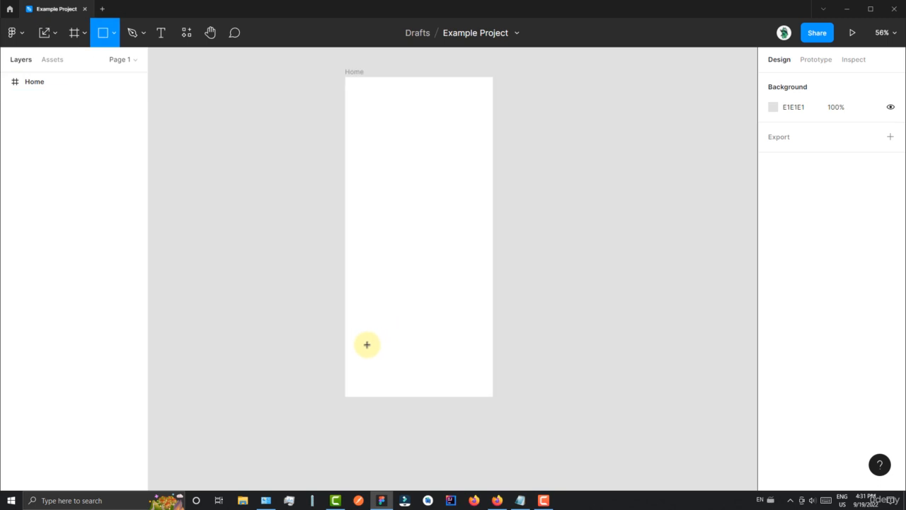
pyautogui.moveTo(361, 344)
pyautogui.mouseDown()
pyautogui.moveTo(410, 376)
pyautogui.moveTo(478, 371)
pyautogui.moveTo(461, 372)
pyautogui.mouseUp()
pyautogui.keyDown('ctrl'); pyautogui.scroll(5, 454, 373); pyautogui.keyUp('ctrl')
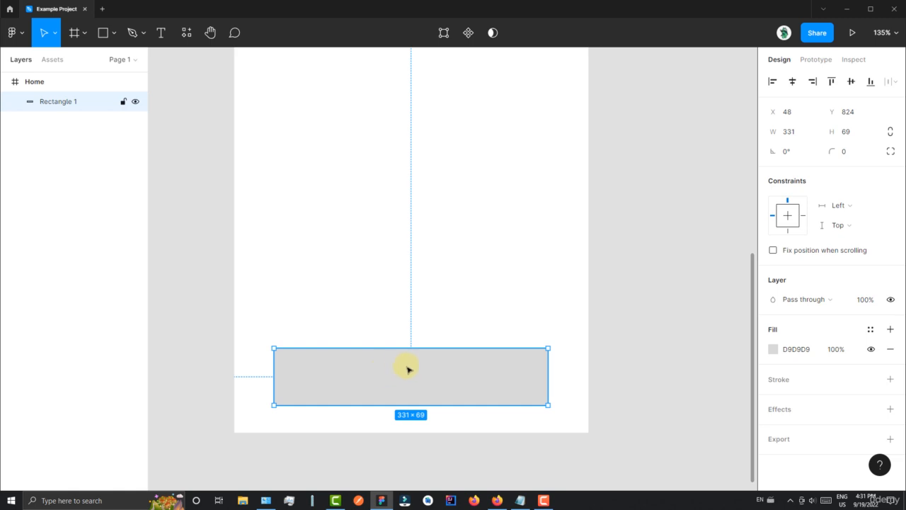
# - Add the text "About" on the rectangle, scale it to about 63 × 27 and centre it there
pyautogui.press('t')
pyautogui.click(394, 378)
pyautogui.write('A')
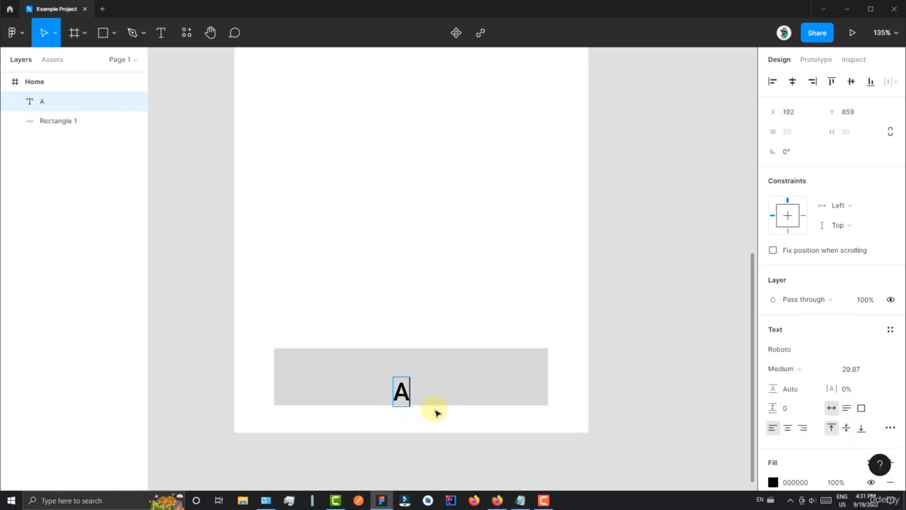
pyautogui.write('bout')
pyautogui.press('Escape')
pyautogui.moveTo(443, 400); pyautogui.dragTo(437, 380)
pyautogui.press('k')
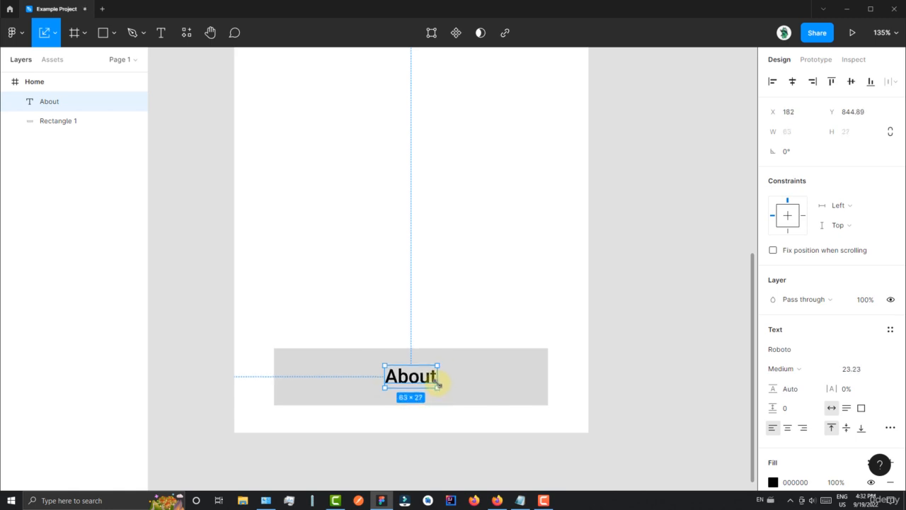
# - Combine the About text and its rectangle into an auto layout frame with centred content
pyautogui.keyDown('shift'); pyautogui.click(459, 365); pyautogui.keyUp('shift')
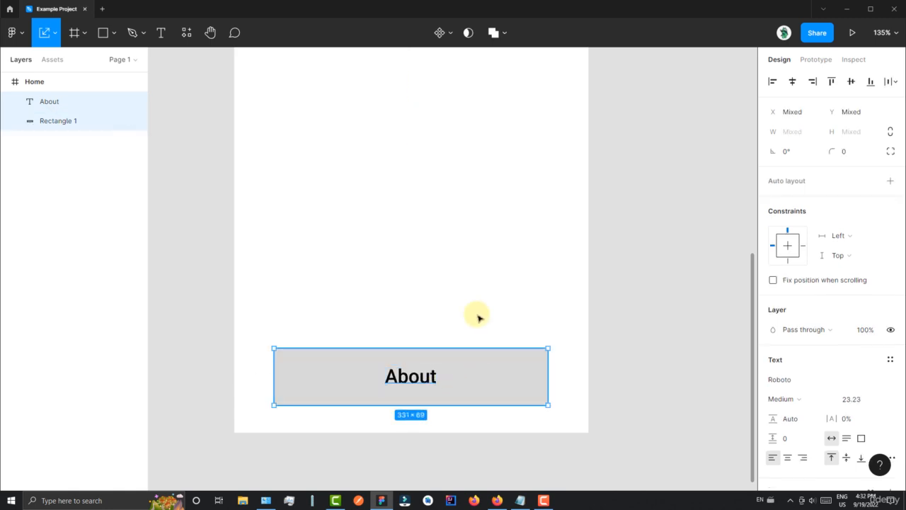
pyautogui.moveTo(587, 301); pyautogui.dragTo(354, 402)
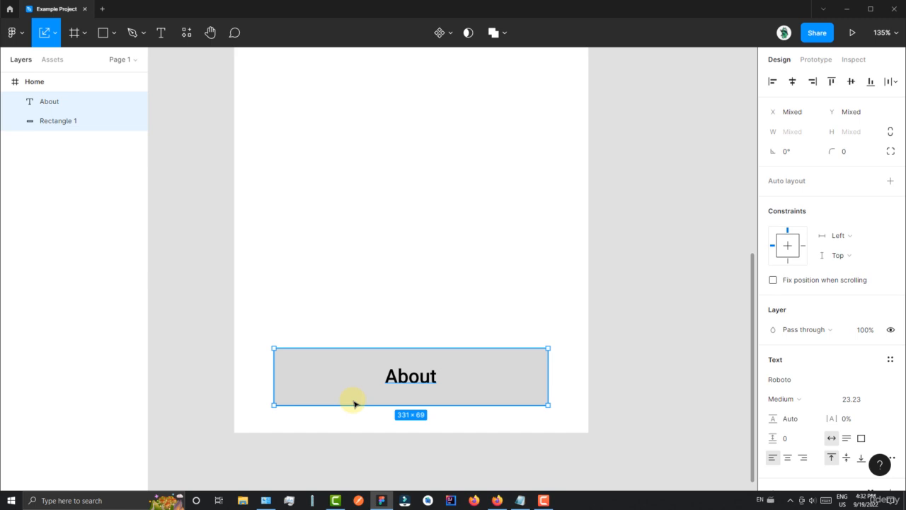
pyautogui.hotkey('shift', 'a')
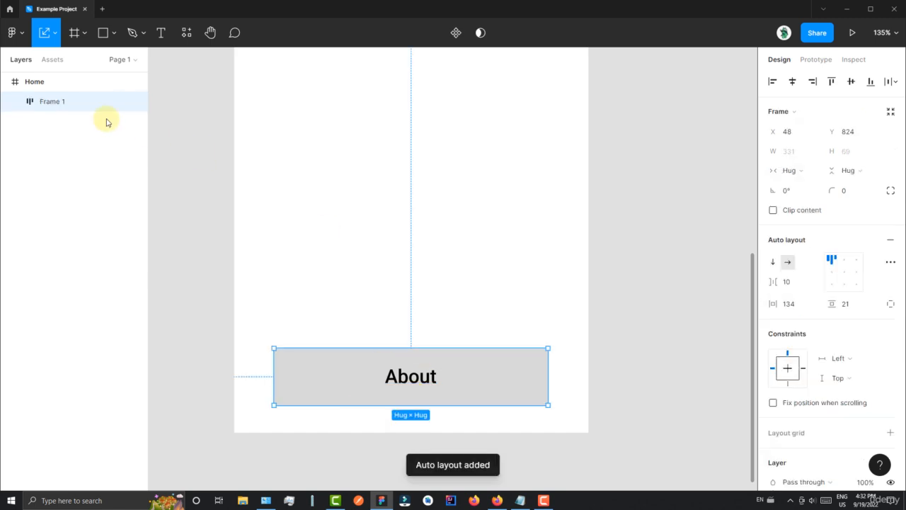
pyautogui.click(844, 272)
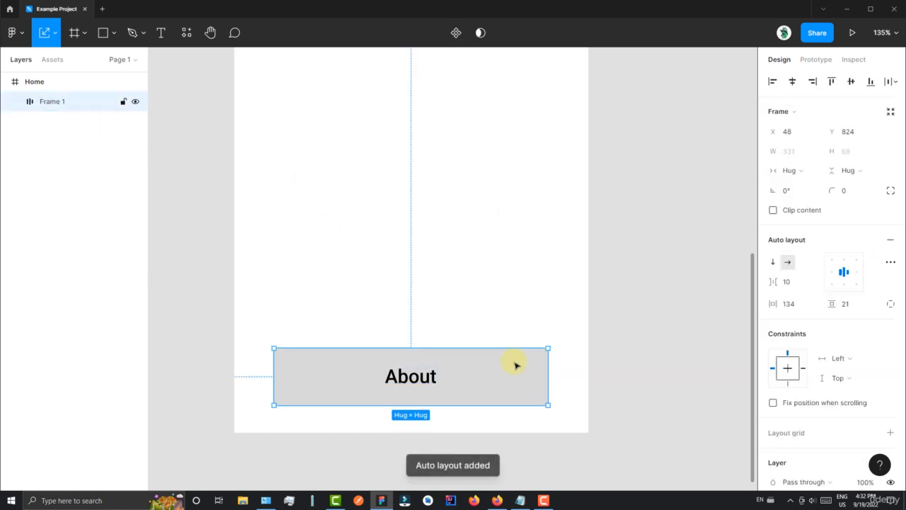
# - Change the About button's fill to blue 2589FF
pyautogui.scroll(-3, 786, 375)
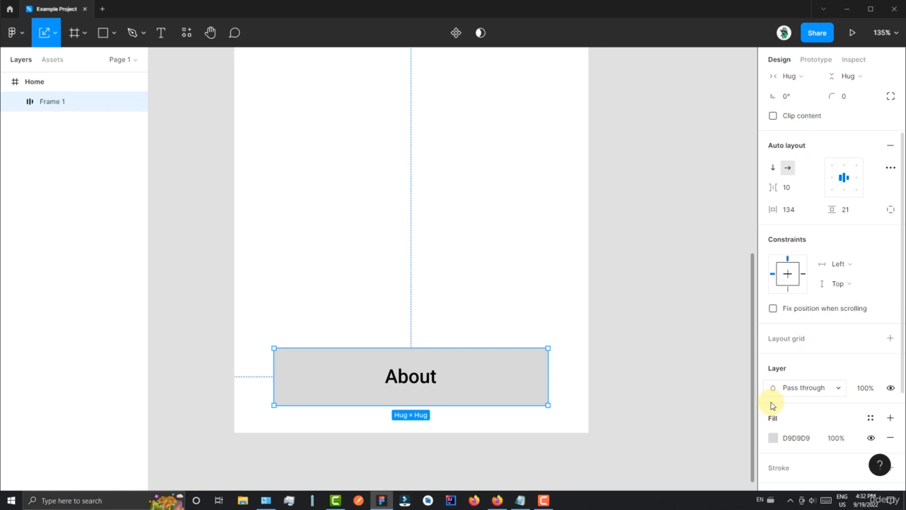
pyautogui.click(773, 437)
pyautogui.moveTo(676, 344); pyautogui.dragTo(706, 345)
pyautogui.moveTo(726, 246); pyautogui.dragTo(736, 184)
pyautogui.click(626, 192)
# - Duplicate the Home frame with its About button
pyautogui.scroll(-5, 626, 192)
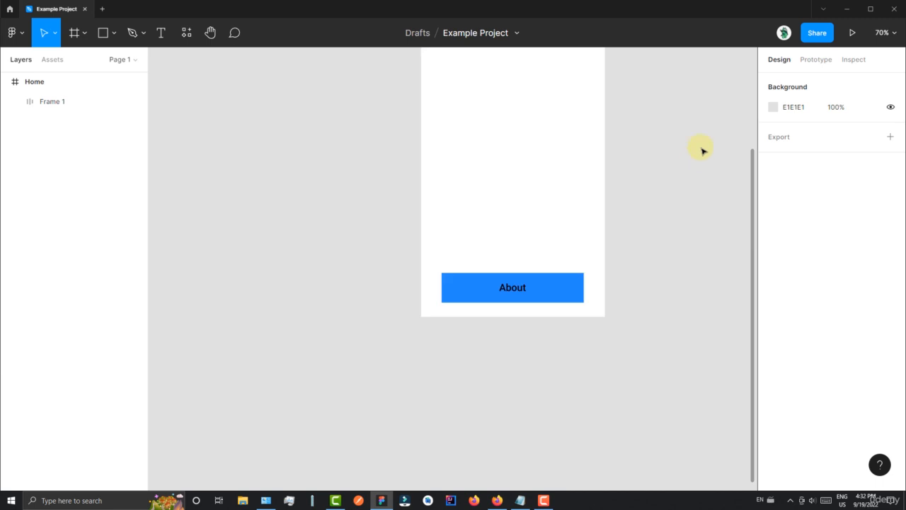
pyautogui.moveTo(702, 148); pyautogui.dragTo(636, 267)
pyautogui.scroll(-2, 636, 267)
pyautogui.hscroll(1, 658, 231)
pyautogui.click(391, 97)
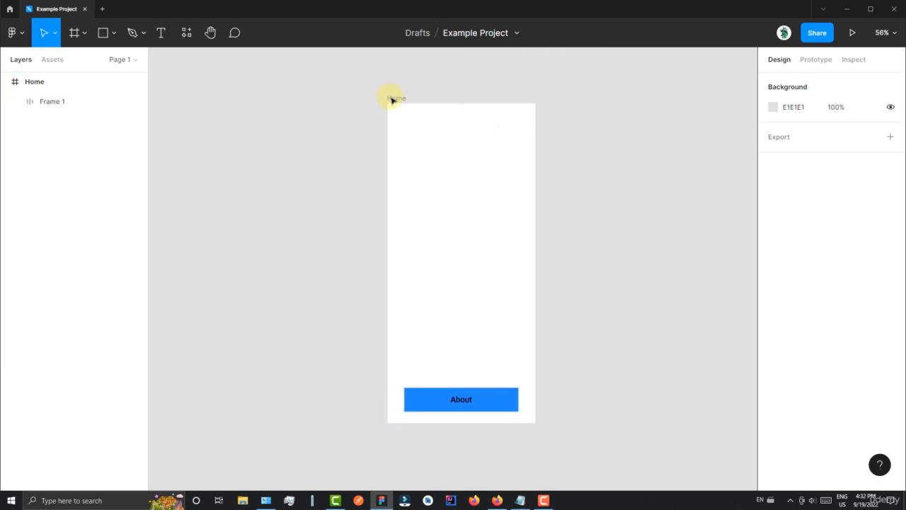
pyautogui.scroll(-2, 598, 168)
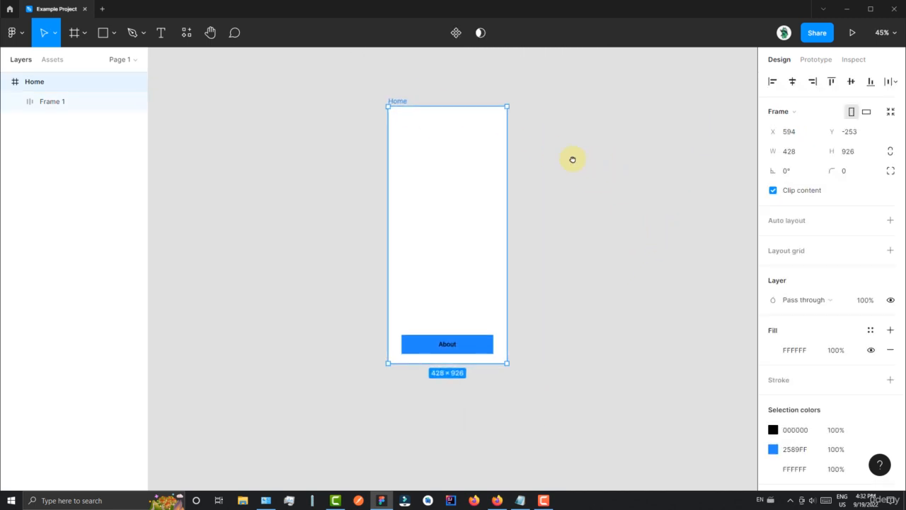
pyautogui.hotkey('ctrl', 'd')
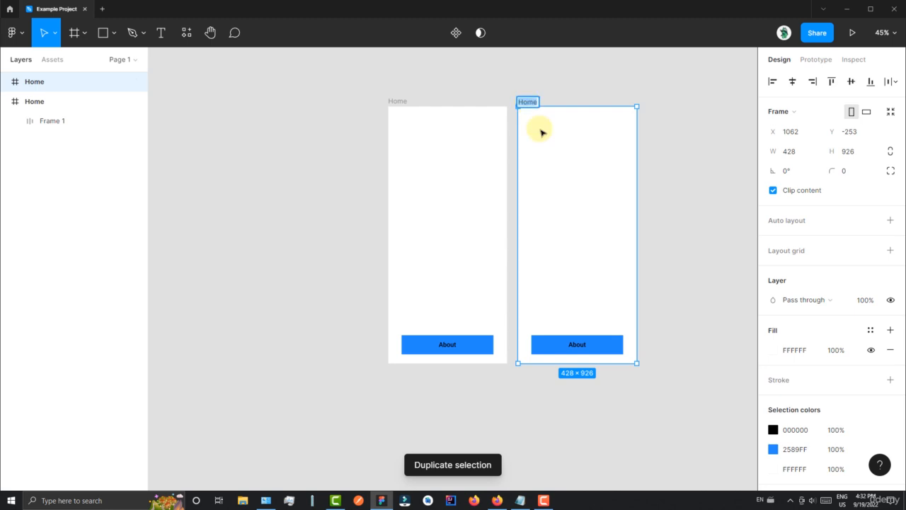
# - Rename the duplicated frame as About and delete the blue About button inside it
pyautogui.write('About')
pyautogui.press('Return')
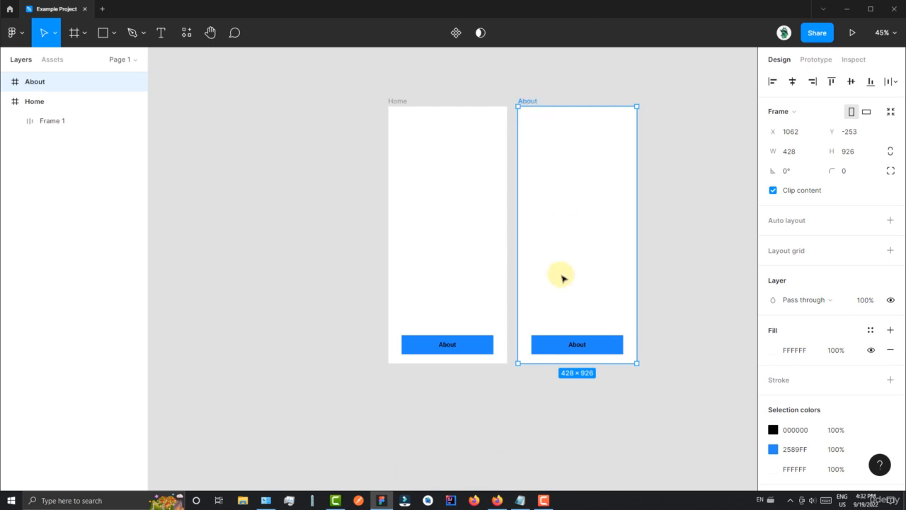
pyautogui.click(574, 344)
pyautogui.press('Delete')
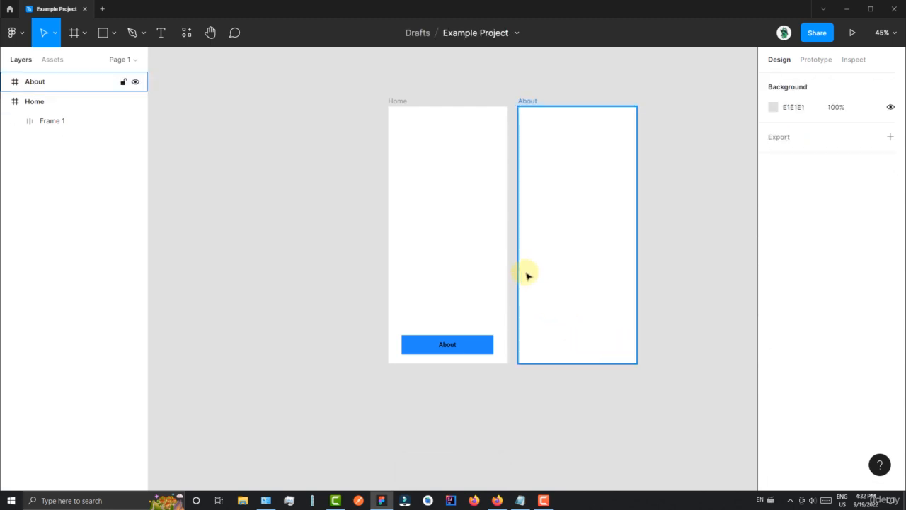
# - Add the text "ABOUT" to the About frame and move it to the frame's centre, at about X 176, Y 449
pyautogui.press('t')
pyautogui.click(559, 249)
pyautogui.write('ABOUT')
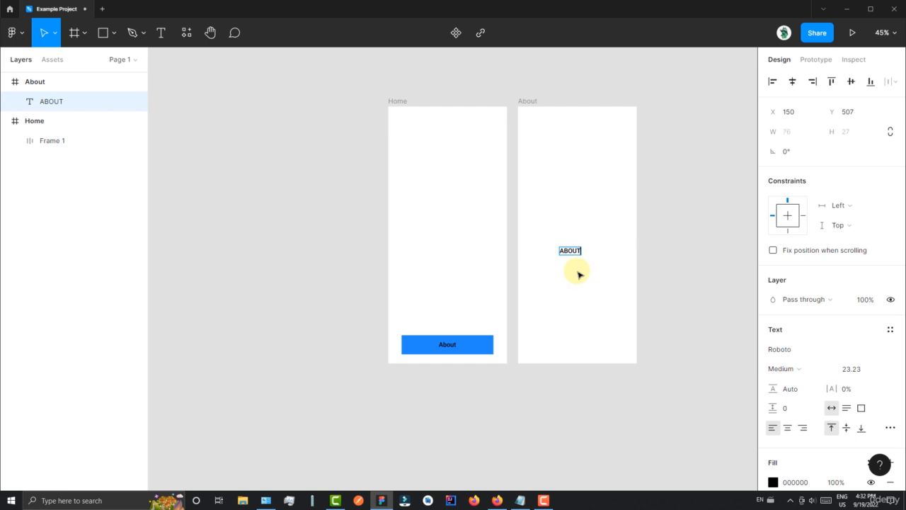
pyautogui.press('Escape')
pyautogui.moveTo(568, 251); pyautogui.dragTo(576, 235)
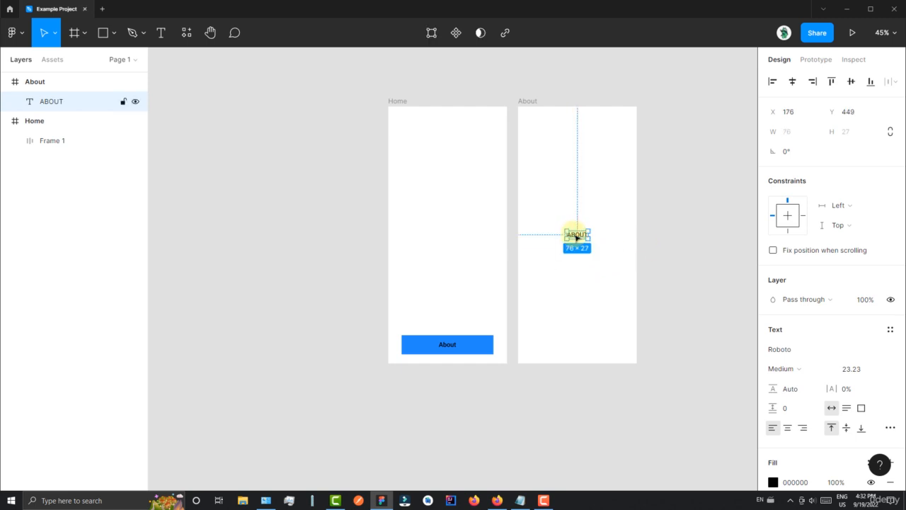
pyautogui.click(441, 236)
# - Copy the link to the About frame
pyautogui.scroll(2, 434, 249)
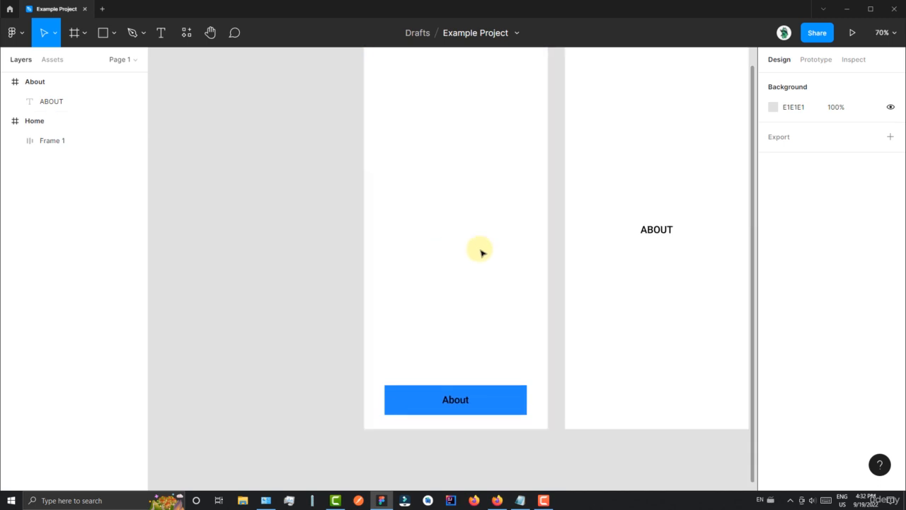
pyautogui.scroll(-1, 481, 252)
pyautogui.moveTo(528, 206); pyautogui.dragTo(494, 235)
pyautogui.click(523, 96)
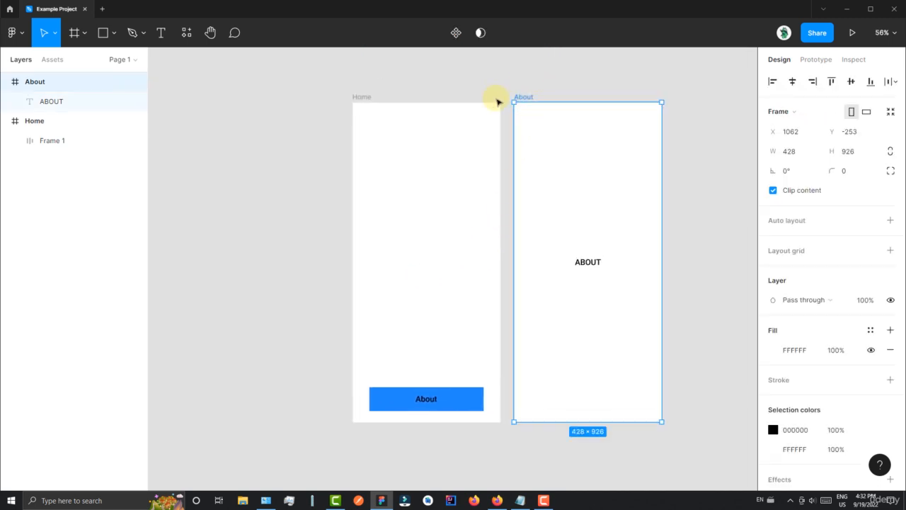
pyautogui.rightClick(525, 96)
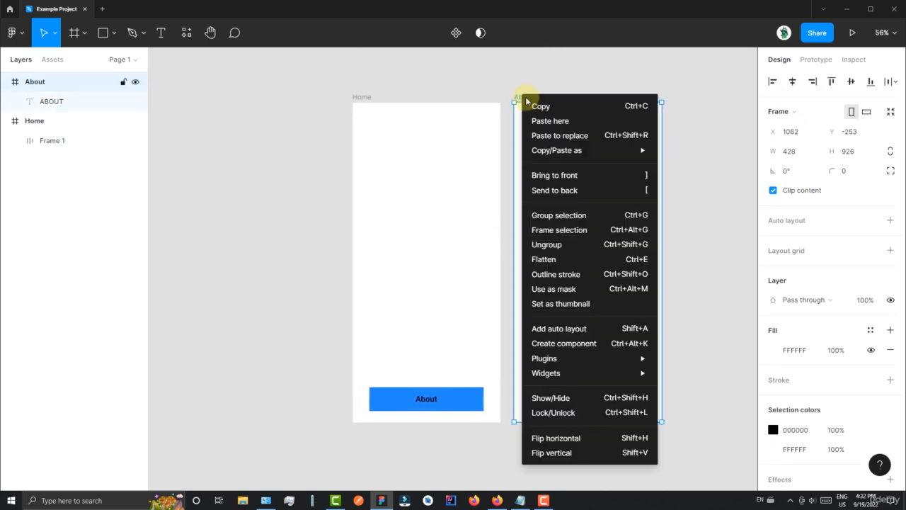
pyautogui.moveTo(538, 150)
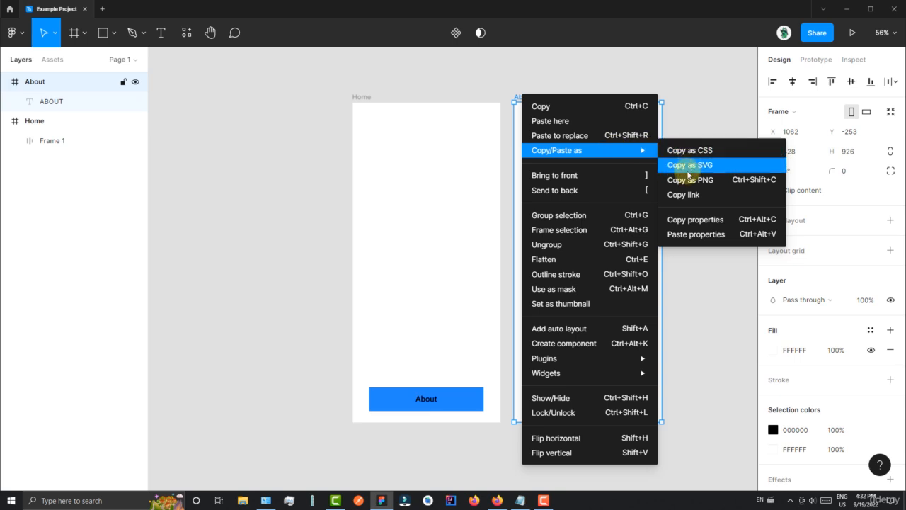
pyautogui.click(685, 195)
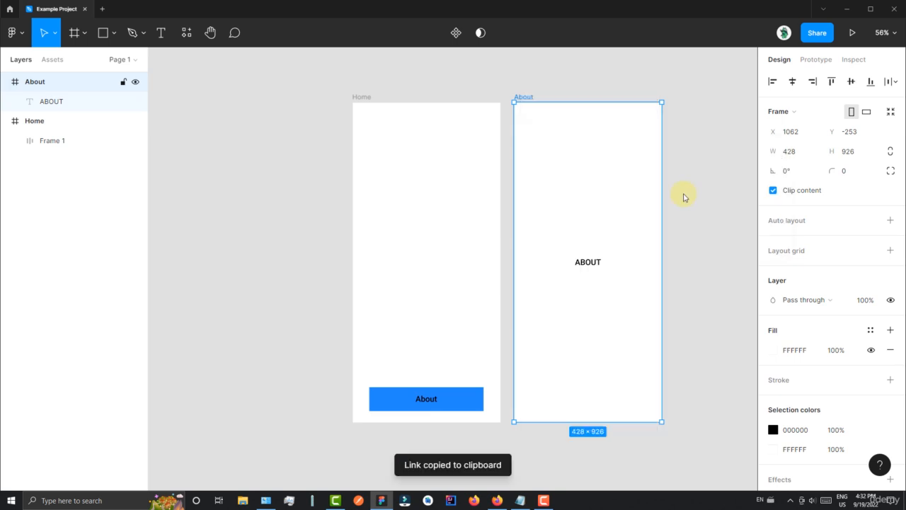
# - Create a link on the Home button's About text using the copied frame link
pyautogui.doubleClick(428, 400)
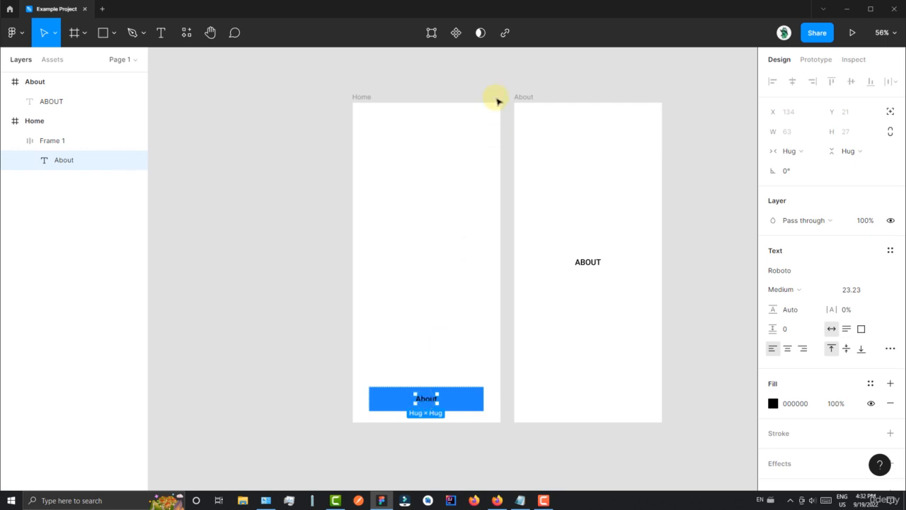
pyautogui.click(506, 34)
pyautogui.hotkey('ctrl', 'v')
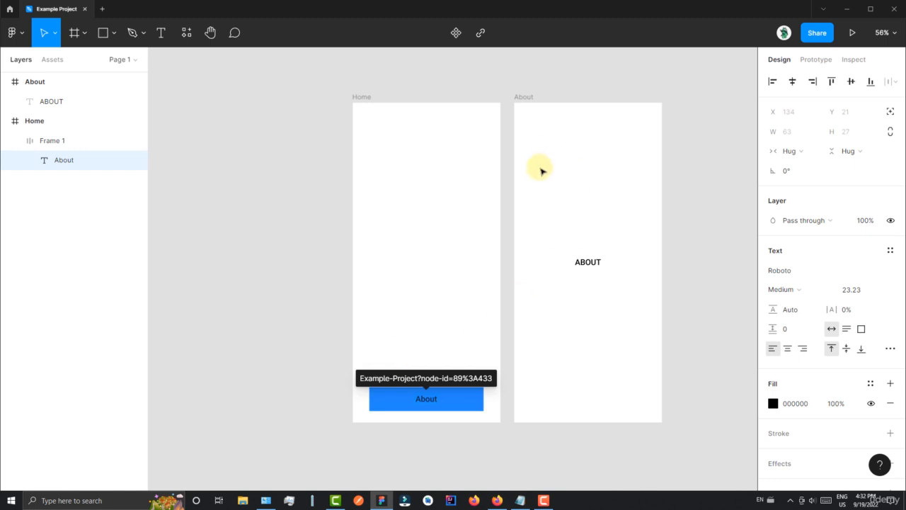
pyautogui.press('Return')
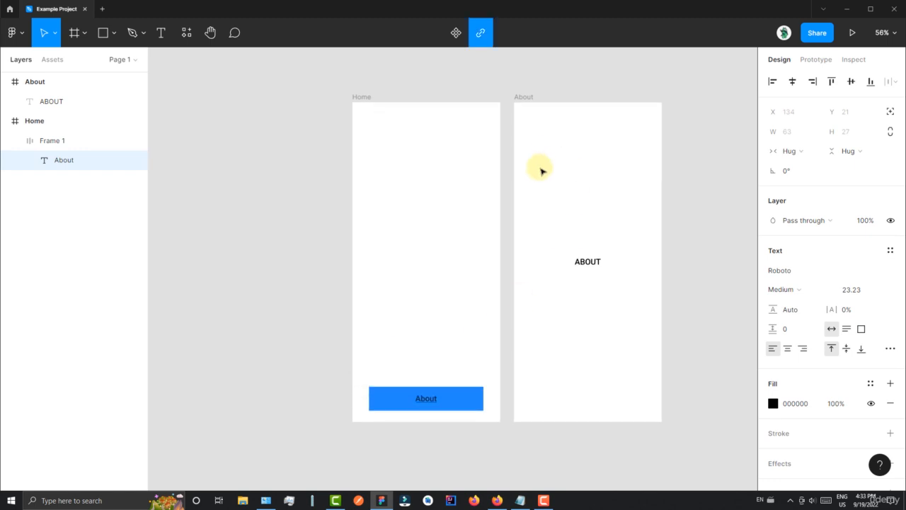
# - Present the prototype, follow the About link on the Home screen, and close the presentation
pyautogui.click(578, 92)
pyautogui.moveTo(687, 211); pyautogui.dragTo(649, 200)
pyautogui.click(610, 216)
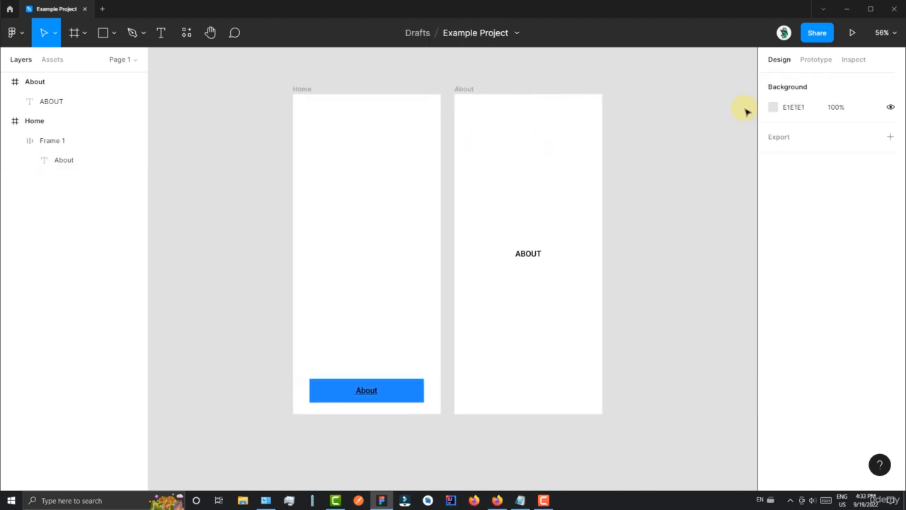
pyautogui.click(851, 39)
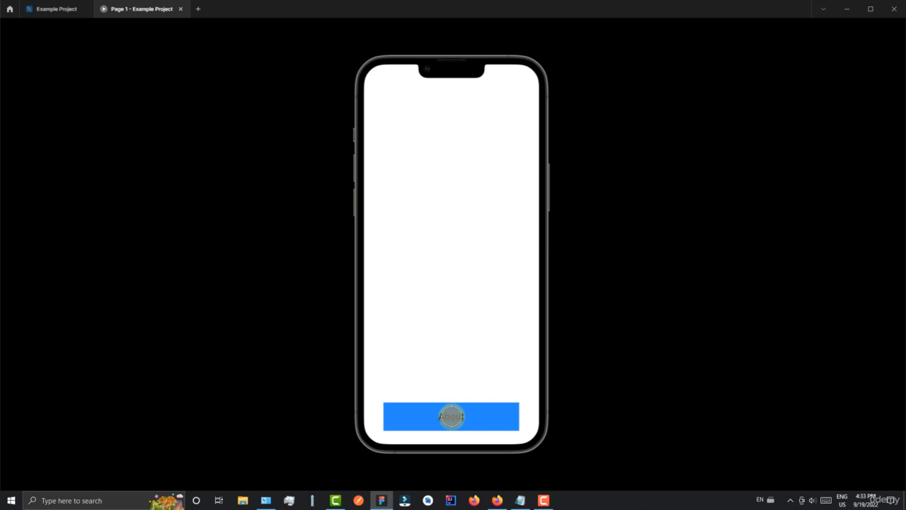
pyautogui.click(452, 416)
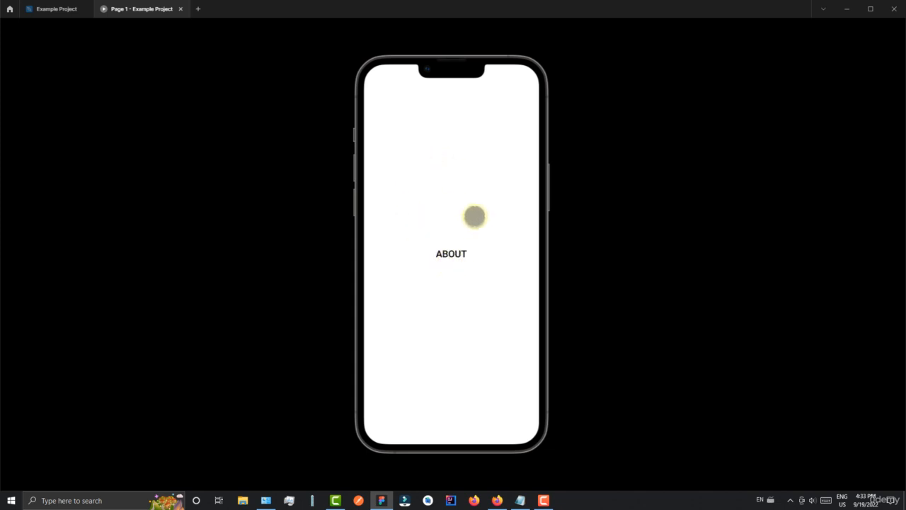
pyautogui.click(182, 9)
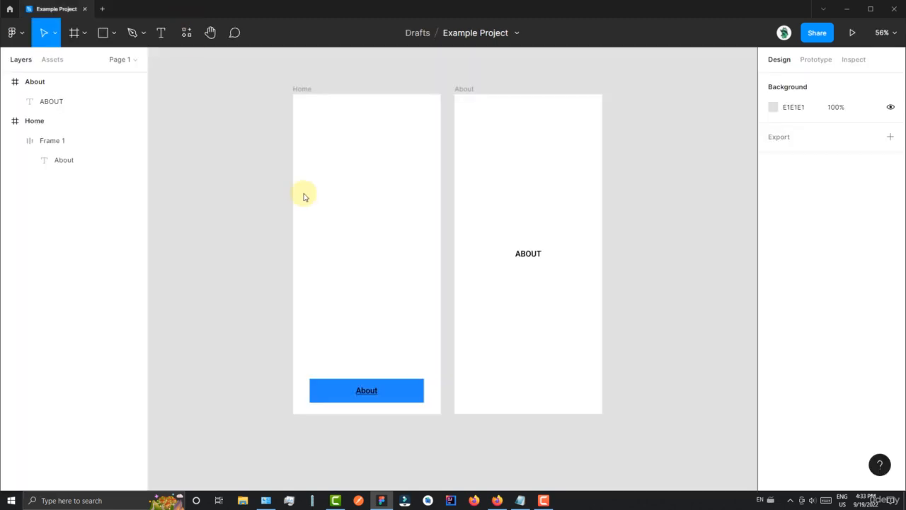
# - Examine the page list and the options for Page 1, including copying a link to the page
pyautogui.moveTo(244, 150); pyautogui.dragTo(269, 165)
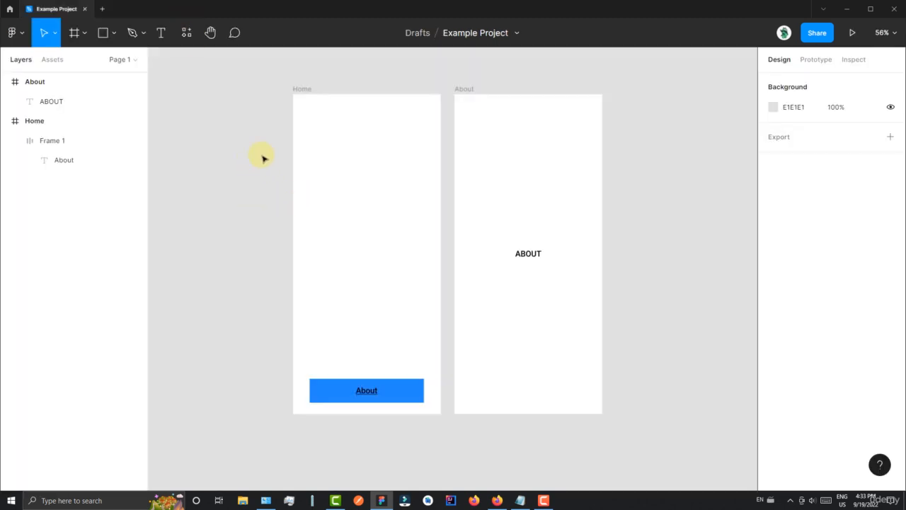
pyautogui.moveTo(242, 133); pyautogui.dragTo(261, 149)
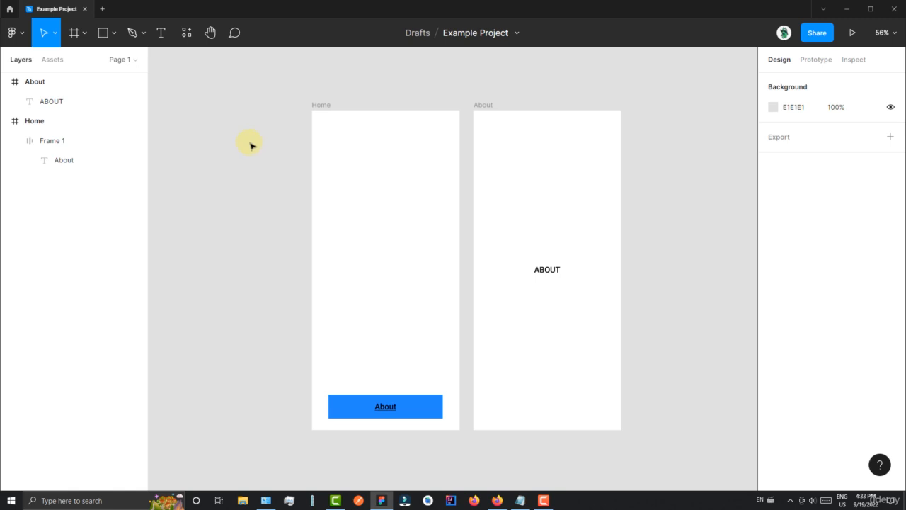
pyautogui.click(134, 60)
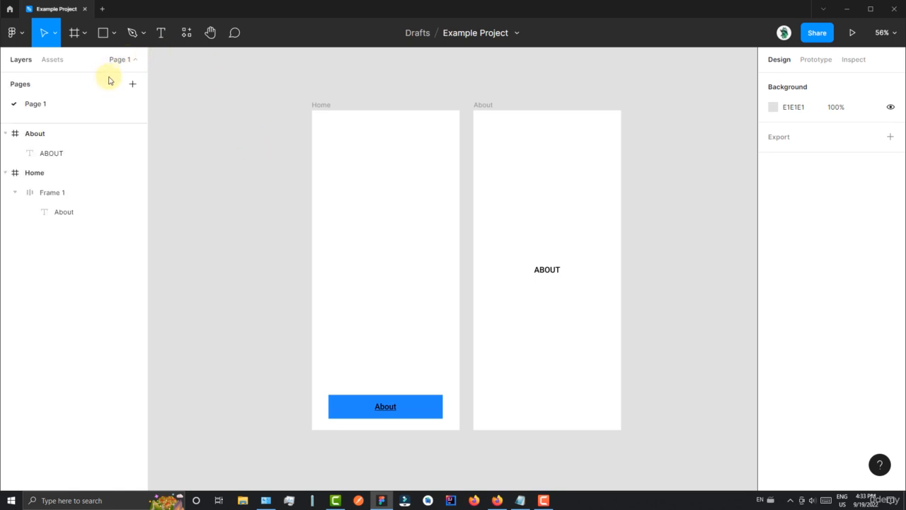
pyautogui.click(134, 62)
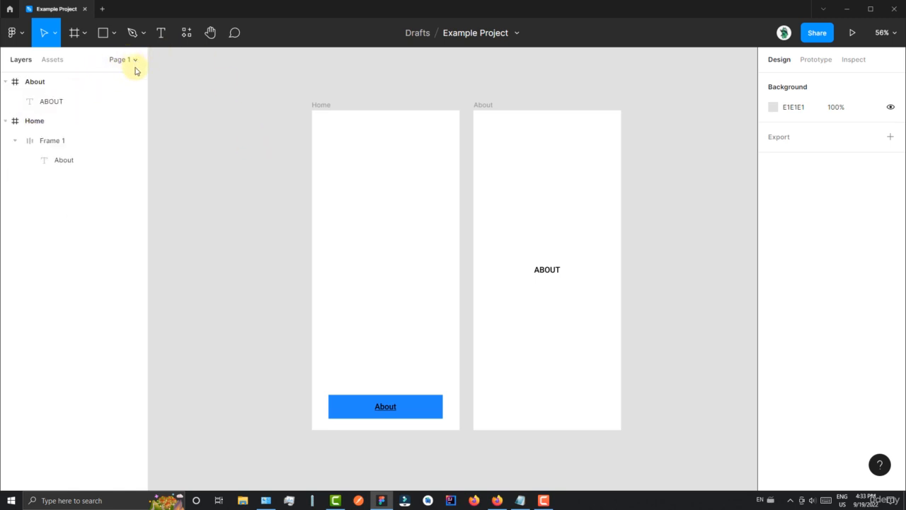
pyautogui.click(135, 61)
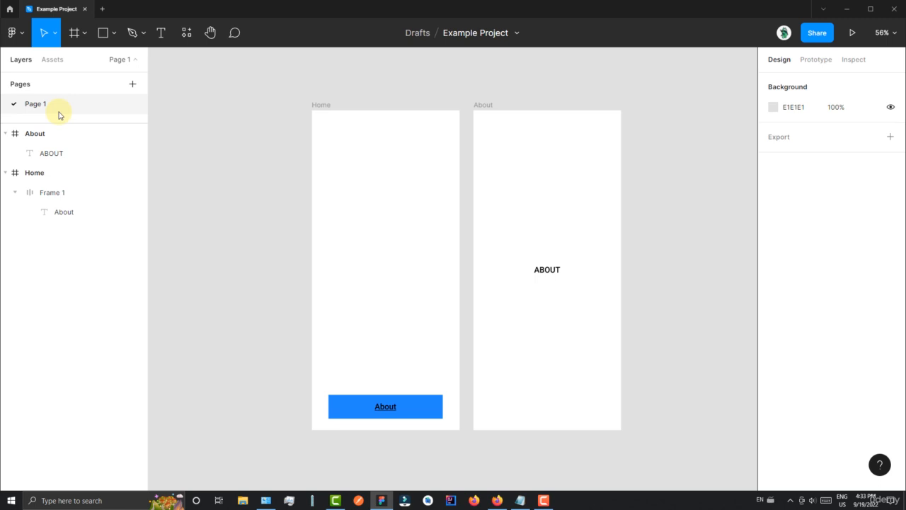
pyautogui.click(133, 62)
pyautogui.rightClick(126, 63)
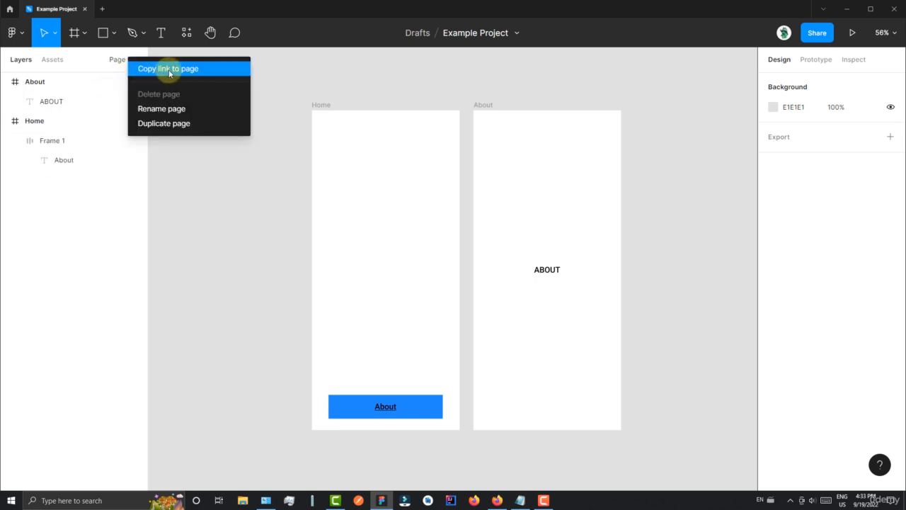
pyautogui.click(276, 74)
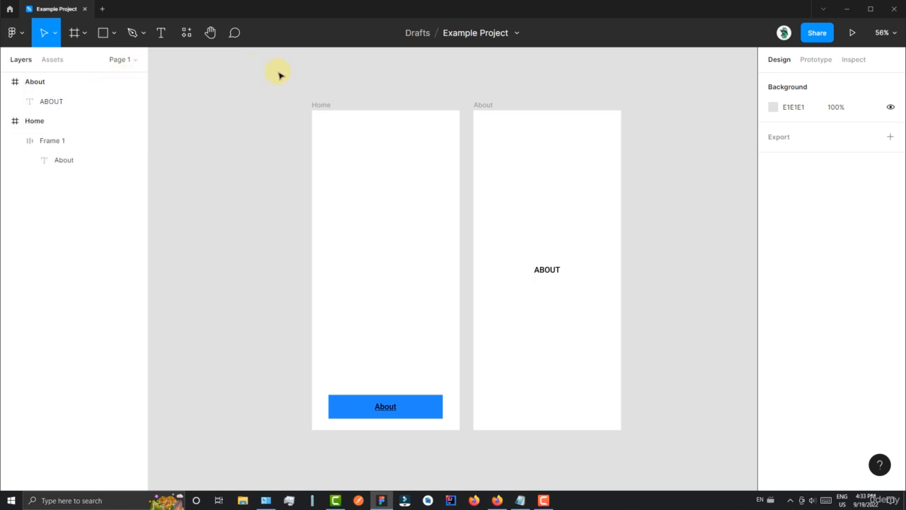
# - Go to the linked About frame from the link on the Home button's text, and deselect it
pyautogui.moveTo(387, 406)
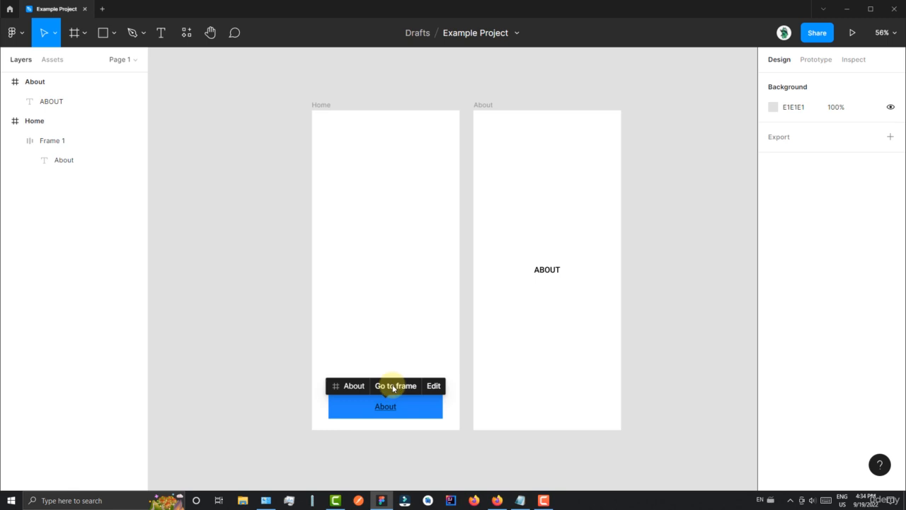
pyautogui.click(398, 391)
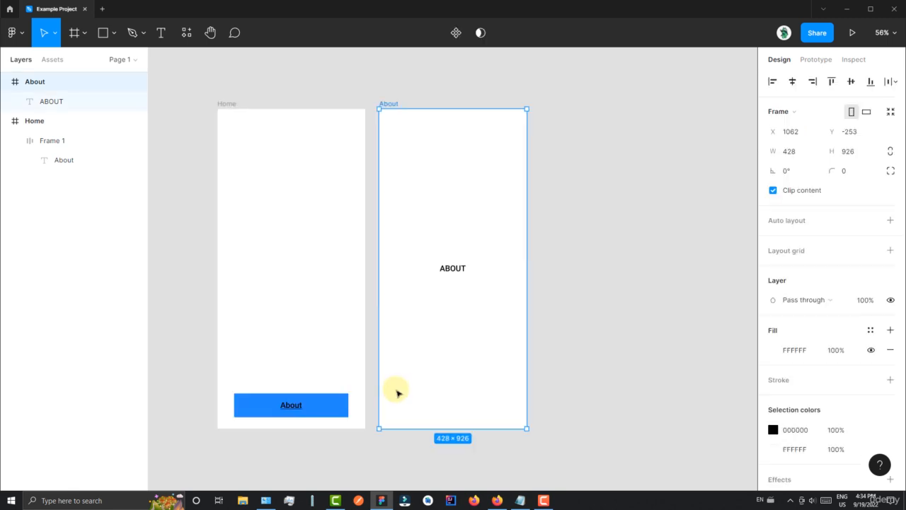
pyautogui.click(572, 216)
# - Delete the frame link from the About text inside the Home frame's blue button
pyautogui.scroll(2, 188, 378)
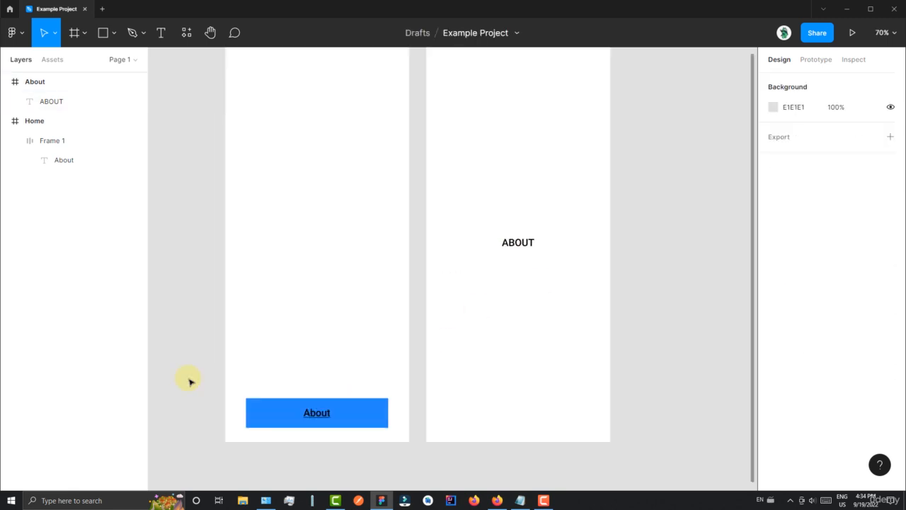
pyautogui.moveTo(182, 319); pyautogui.dragTo(223, 347)
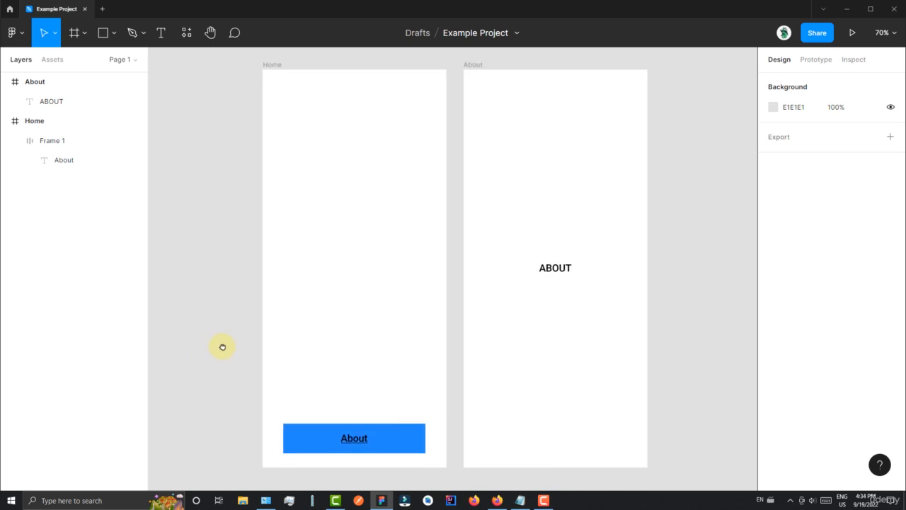
pyautogui.scroll(-2, 222, 347)
pyautogui.moveTo(216, 299); pyautogui.dragTo(244, 283)
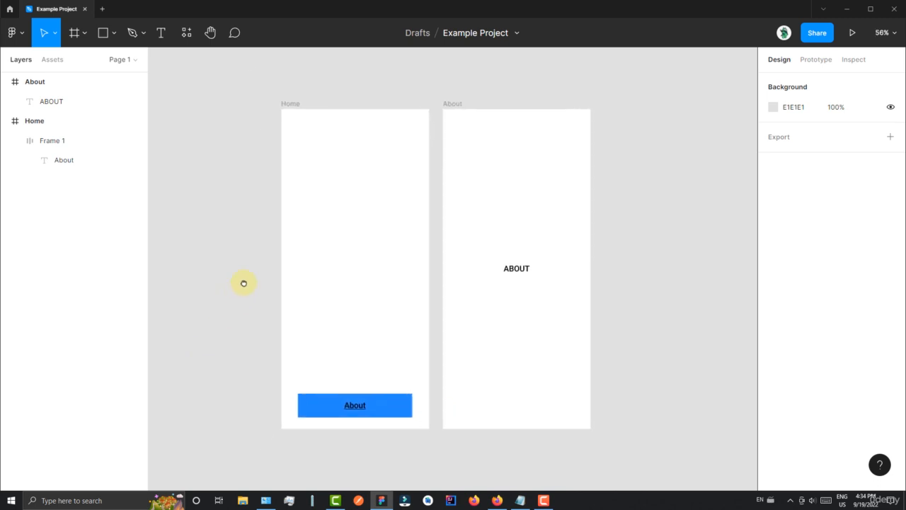
pyautogui.click(350, 412)
pyautogui.click(356, 408)
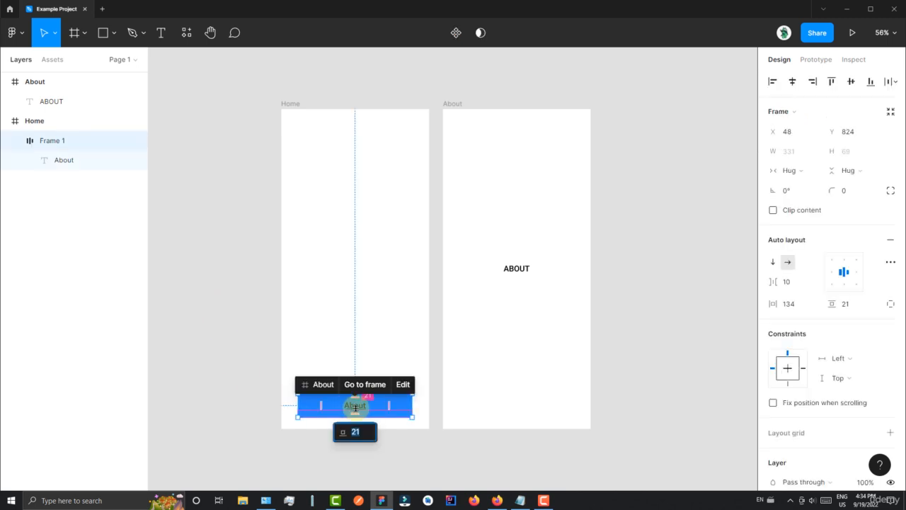
pyautogui.click(358, 407)
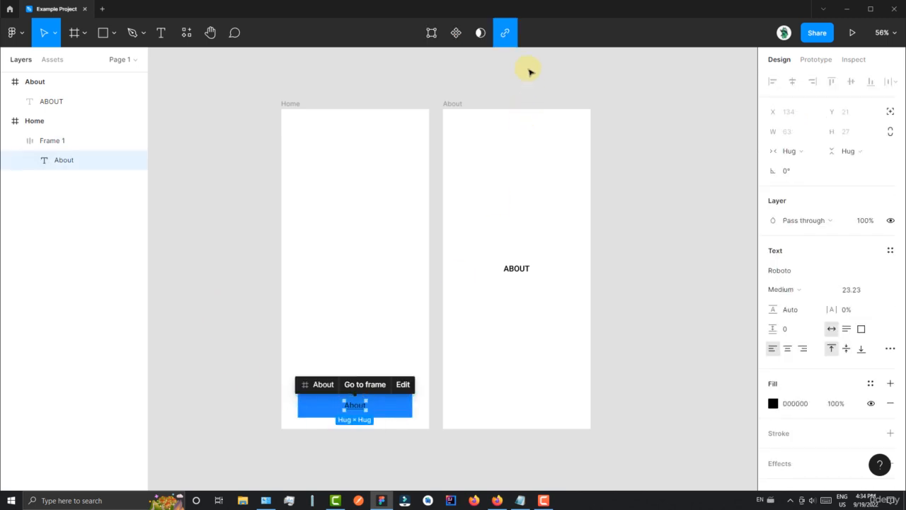
pyautogui.click(507, 34)
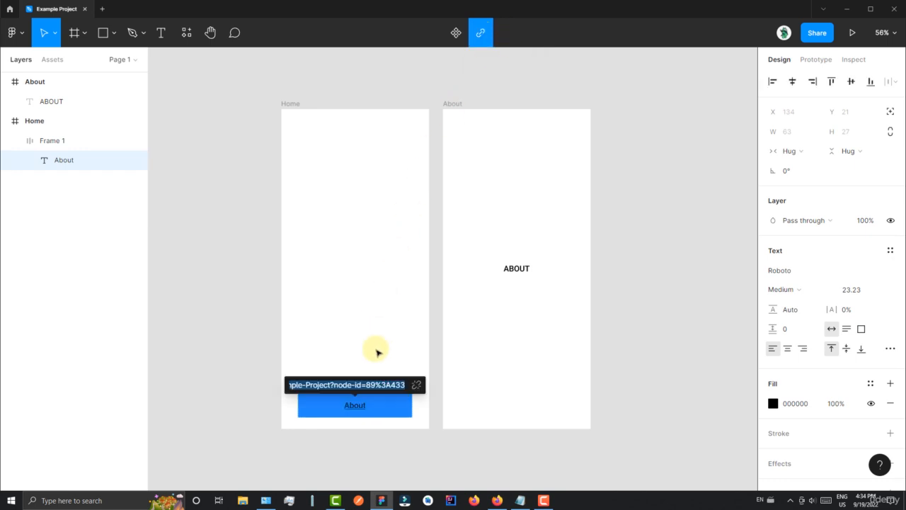
pyautogui.click(417, 384)
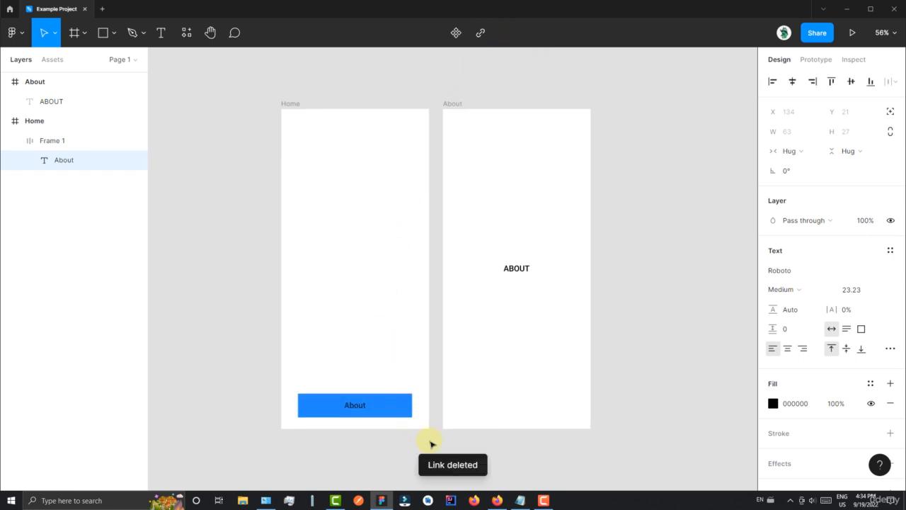